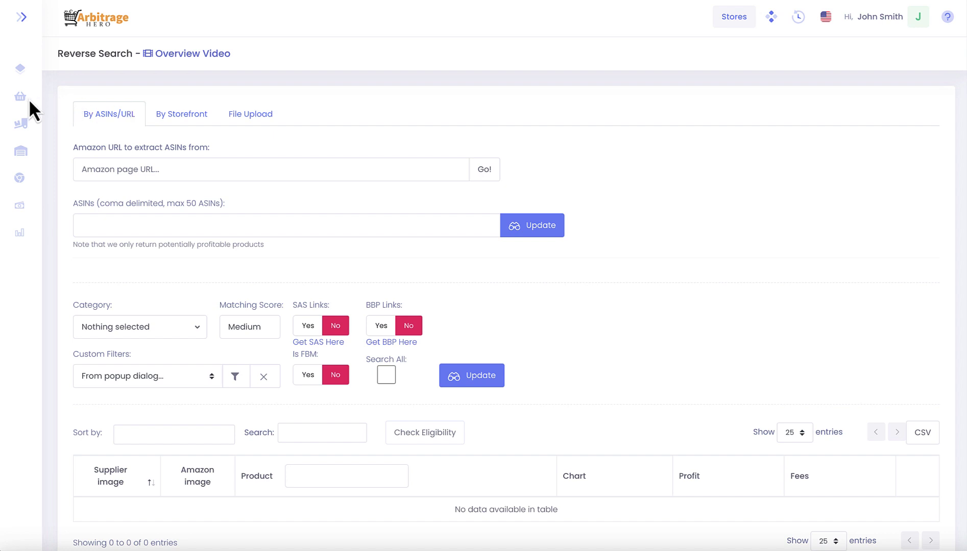
# Step: Go to the Reverse Search page under Online Arbitrage
pyautogui.moveTo(25, 101)
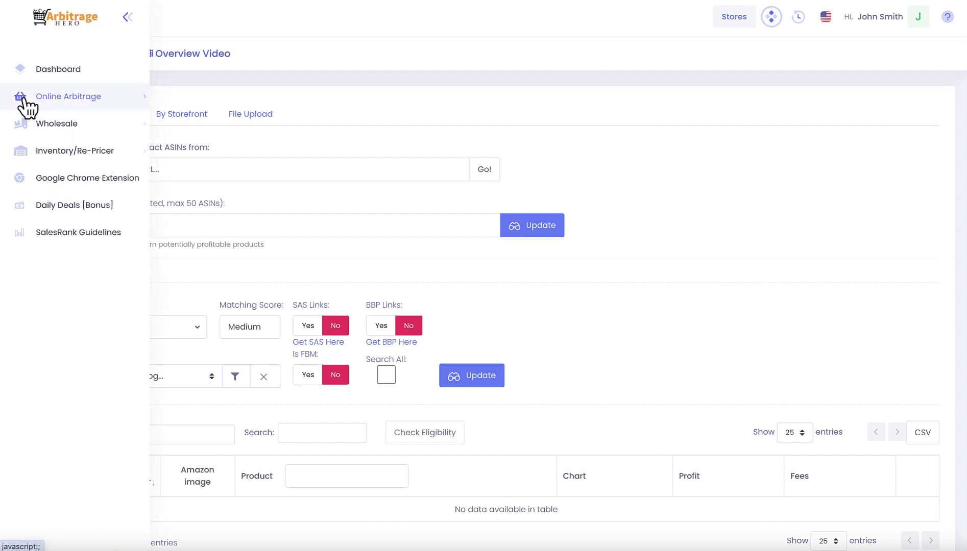
pyautogui.click(57, 102)
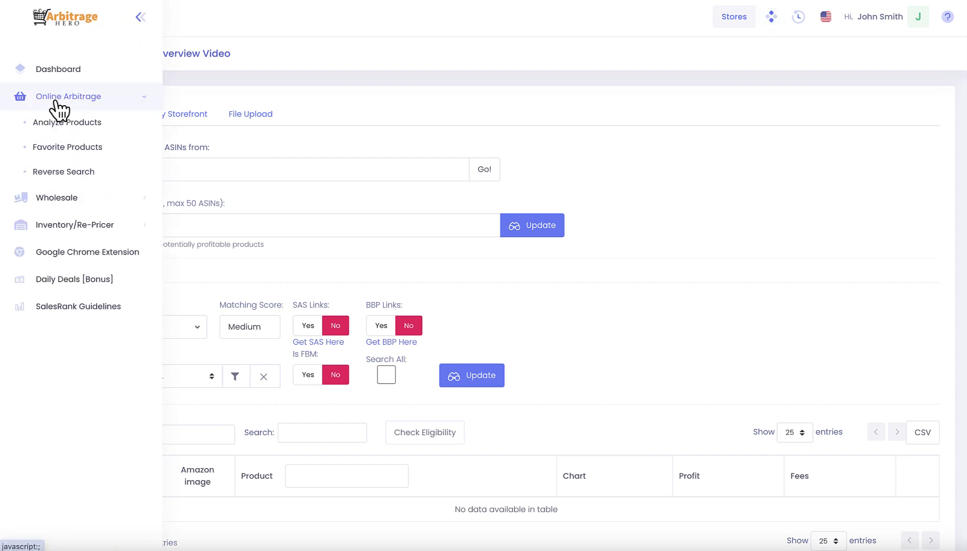
pyautogui.click(55, 177)
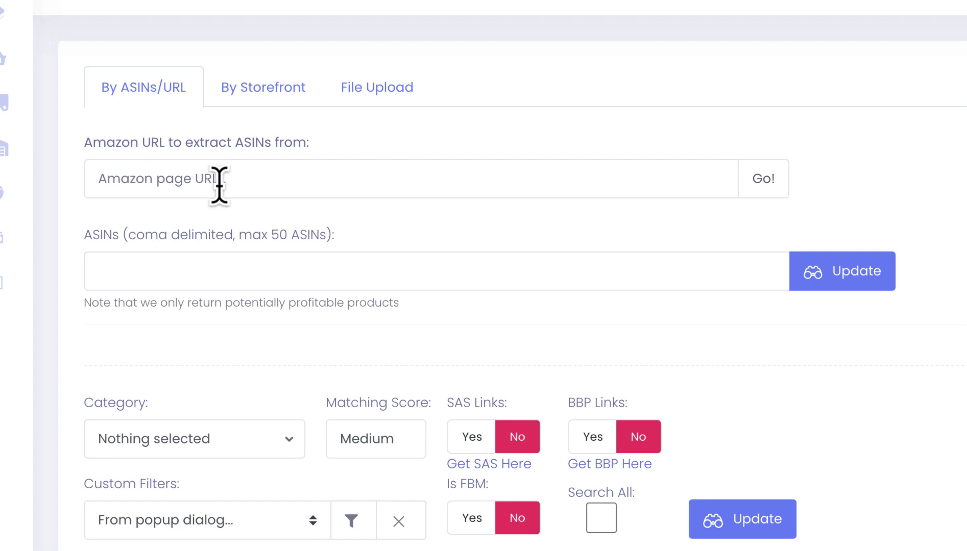
# Step: Preview the storefront and file-upload search modes, then return to searching by ASINs/URL
pyautogui.click(253, 100)
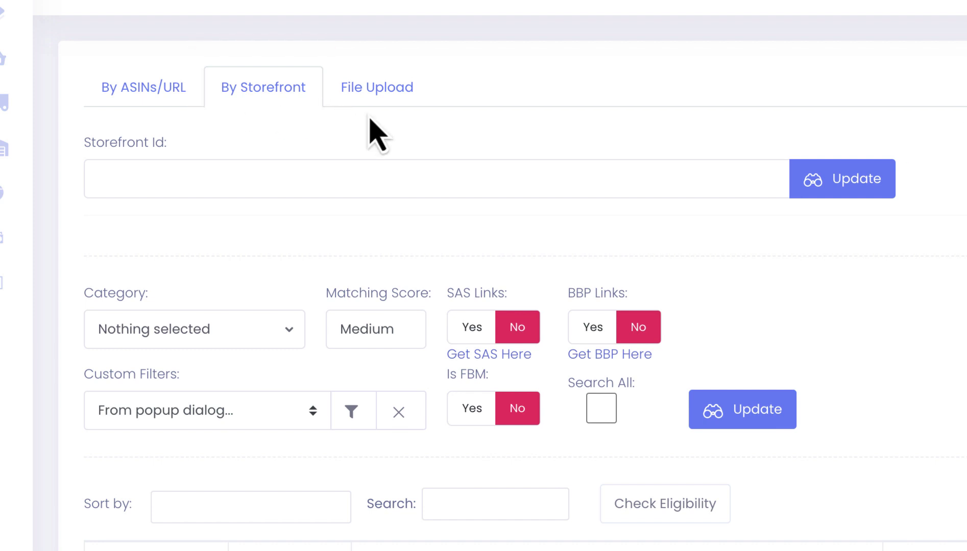
pyautogui.click(386, 97)
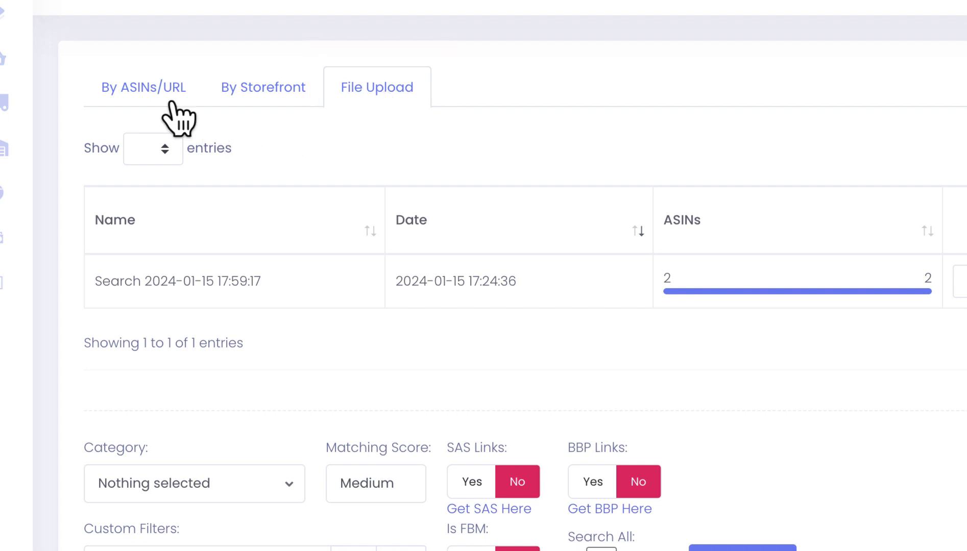
pyautogui.click(154, 91)
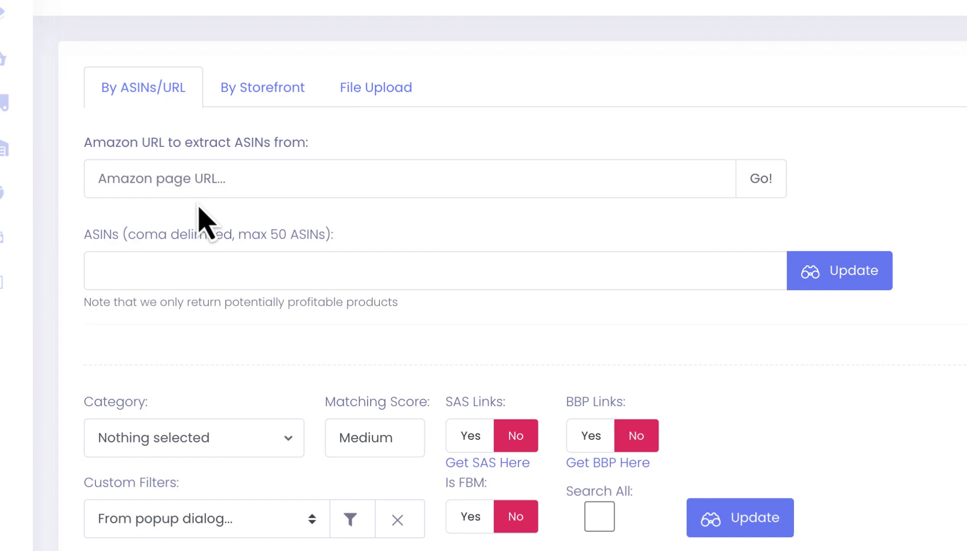
# Step: Paste the Amazon LEGO search results URL and extract its ASINs into the ASINs box
pyautogui.click(187, 179)
pyautogui.write('https://www.amazon.com/s?k=lego&crid=1Z15KNPYRJ69&sprefix=lego%2Caps%2C384&ref=nb_sb_noss_1')
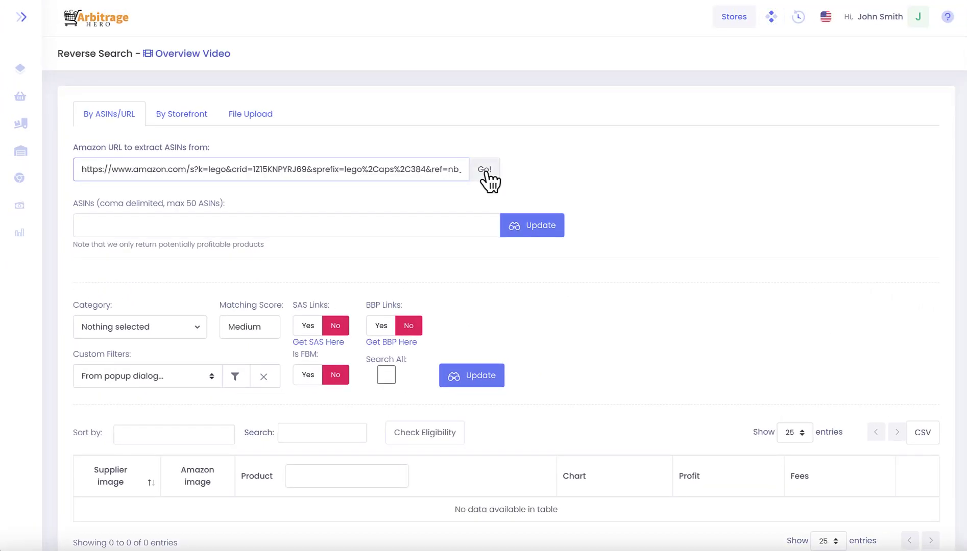
pyautogui.click(486, 173)
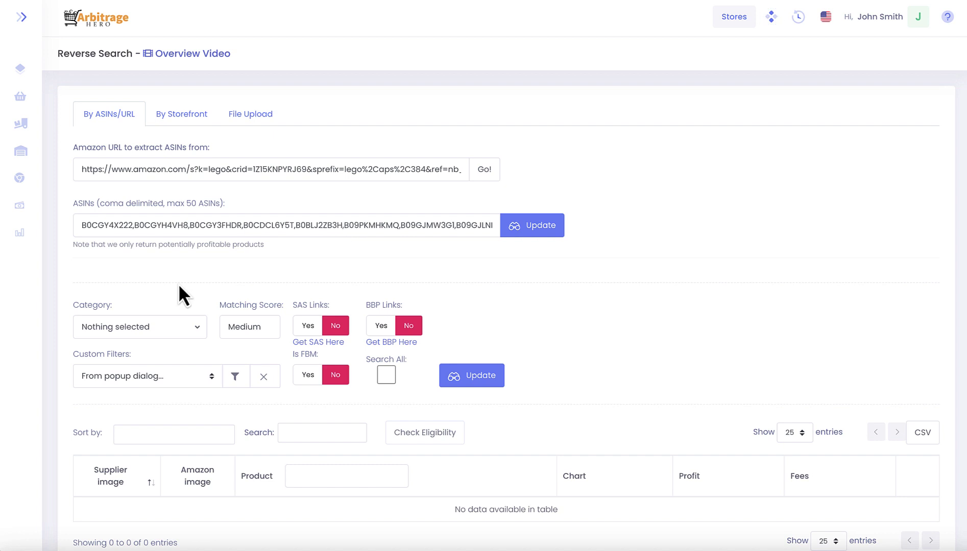
pyautogui.scroll(-1, 179, 284)
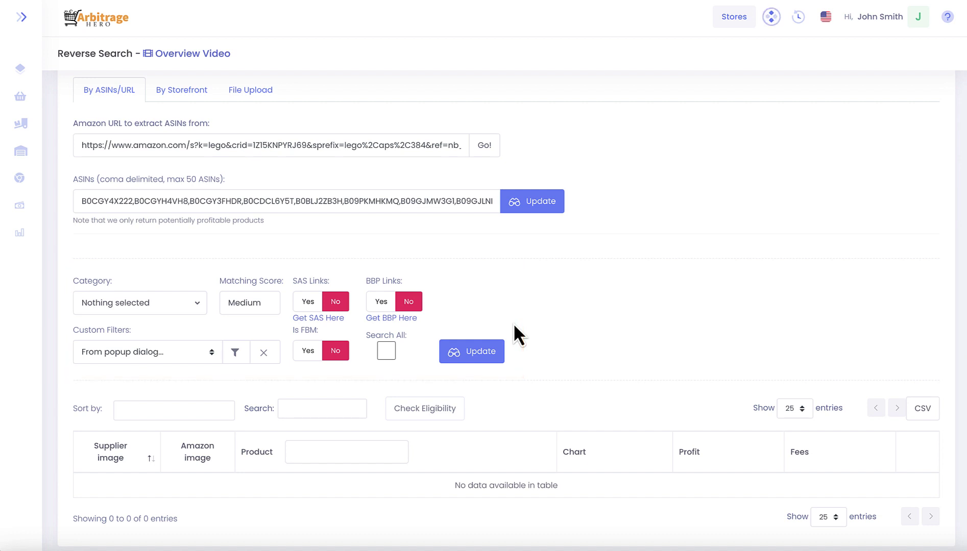
# Step: Set Matching Score to Low, leaving the category list and custom filter options unchanged
pyautogui.click(195, 303)
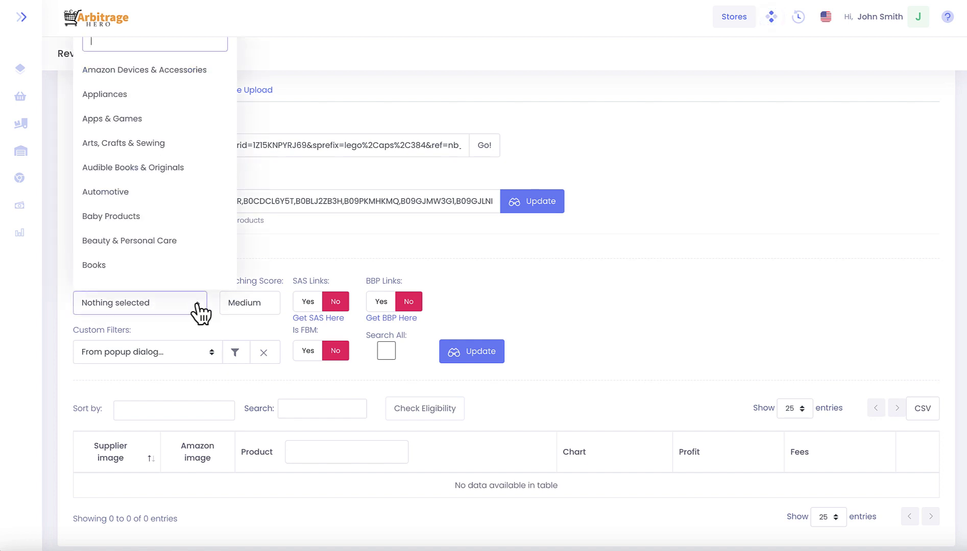
pyautogui.click(202, 311)
pyautogui.click(243, 307)
pyautogui.click(304, 271)
pyautogui.click(238, 360)
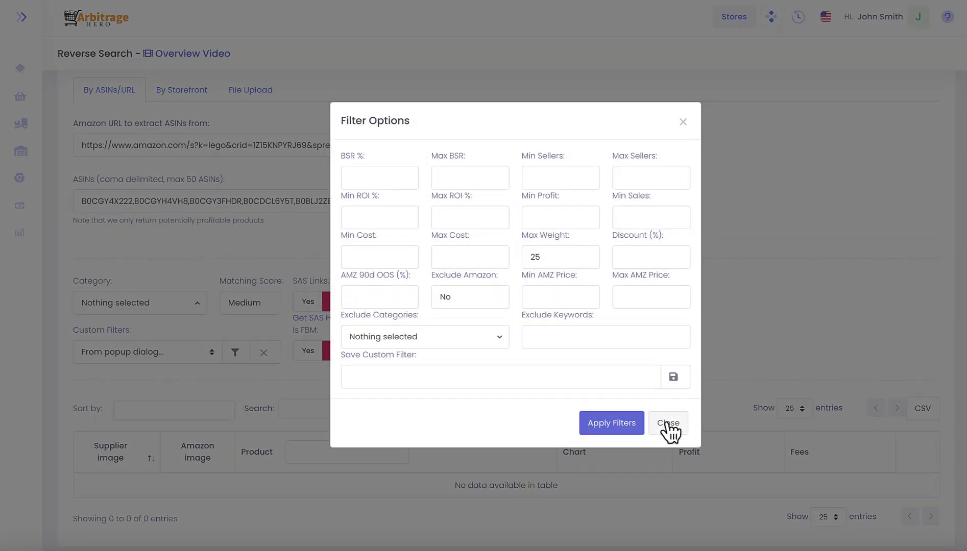
pyautogui.click(671, 427)
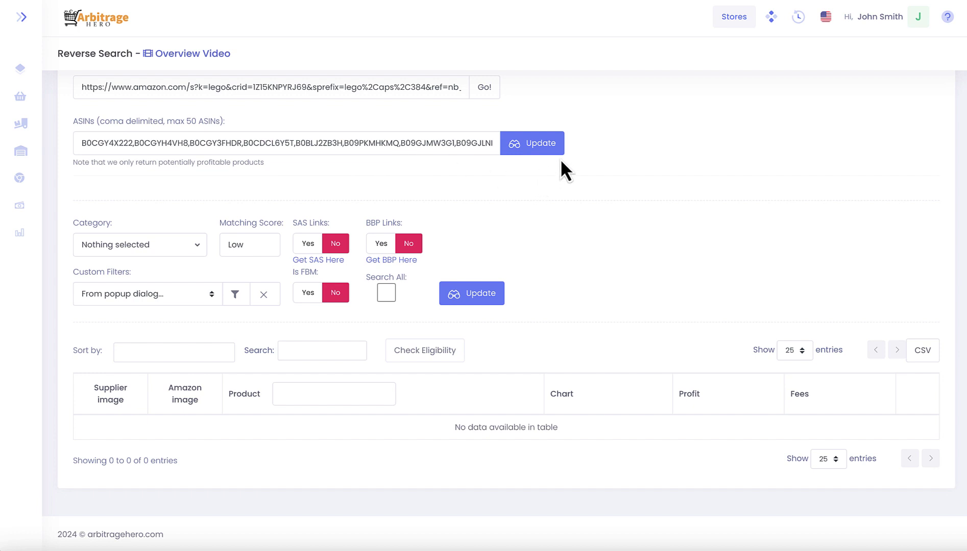
# Step: Run the search on the extracted ASINs and review the LEGO results, led by the Batmobile Tumbler
pyautogui.click(533, 145)
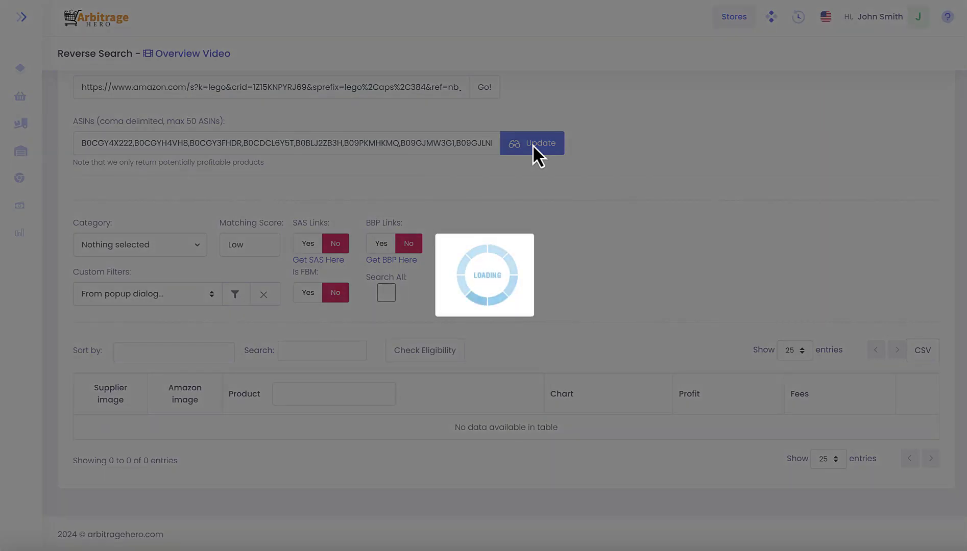
pyautogui.scroll(-5, 395, 257)
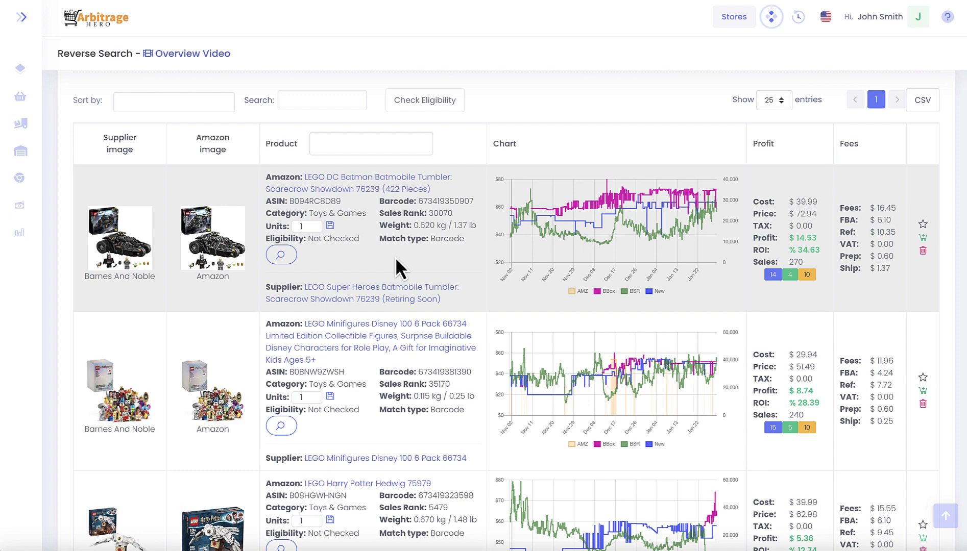
pyautogui.scroll(-2, 396, 261)
pyautogui.scroll(8, 395, 256)
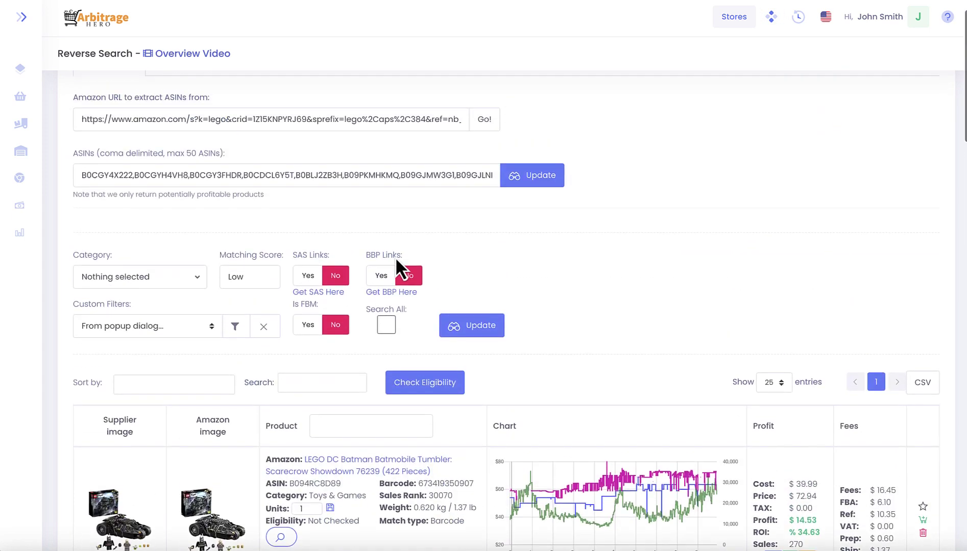
pyautogui.scroll(-1, 471, 246)
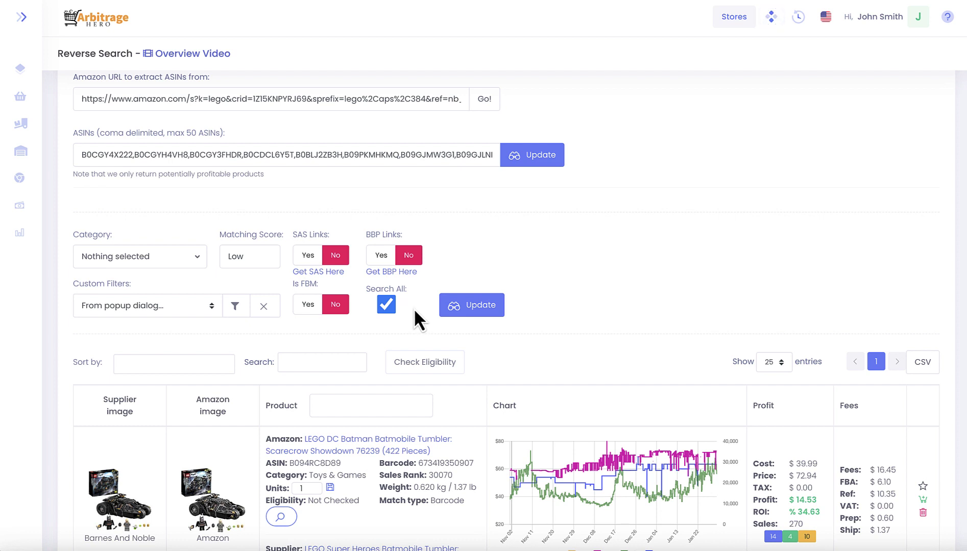
# Step: Rerun with Search All and review results, led by LEGO Minifigures Disney 100 at $38.68 profit
pyautogui.click(472, 306)
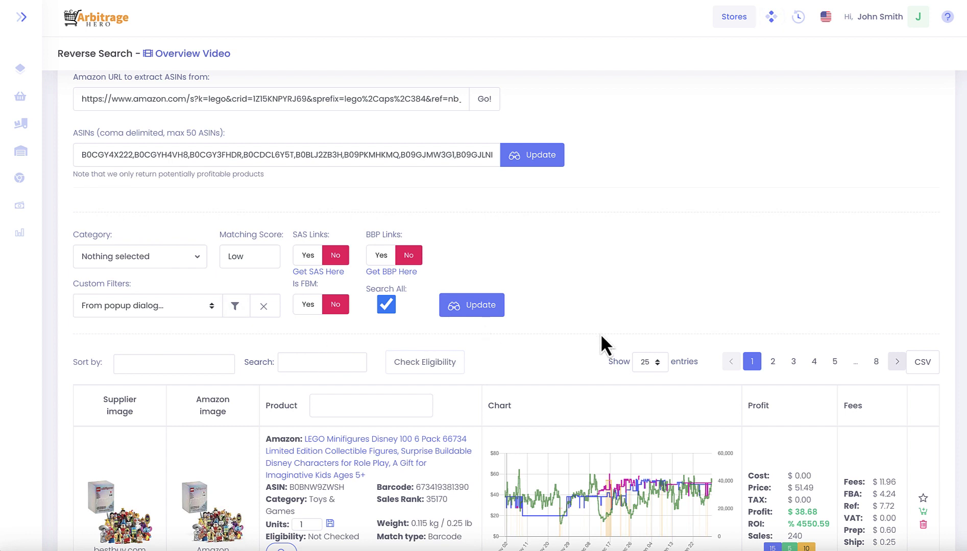
pyautogui.scroll(-1, 601, 336)
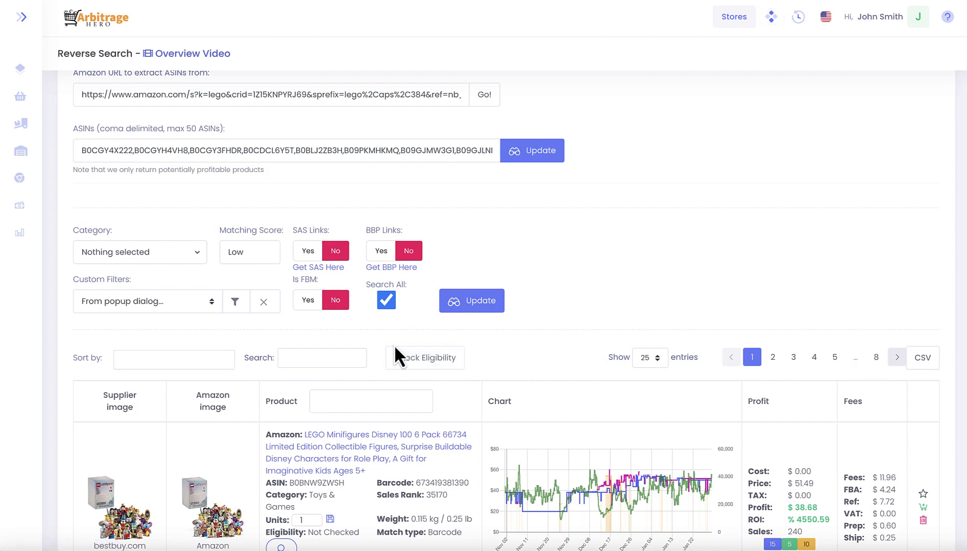
pyautogui.scroll(-7, 398, 353)
pyautogui.scroll(-15, 398, 353)
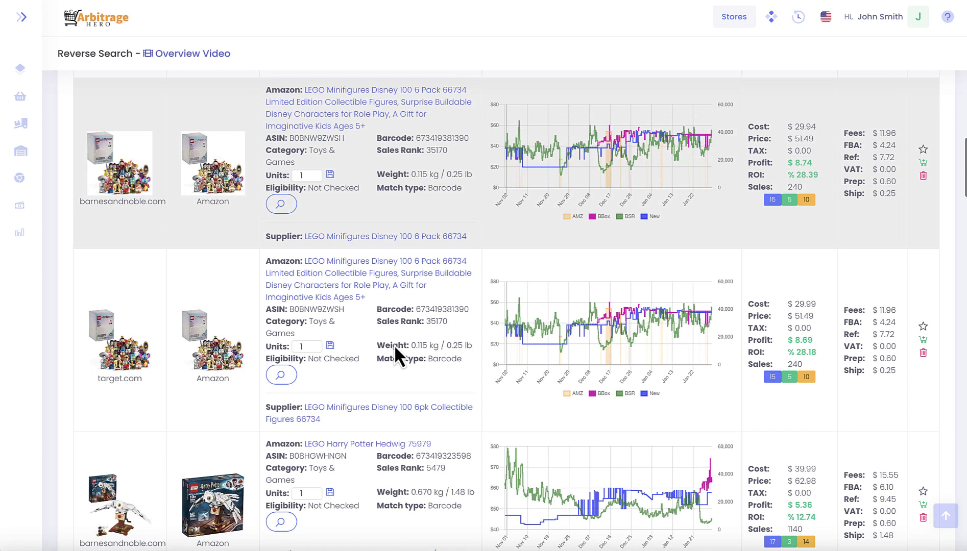
pyautogui.scroll(3, 337, 352)
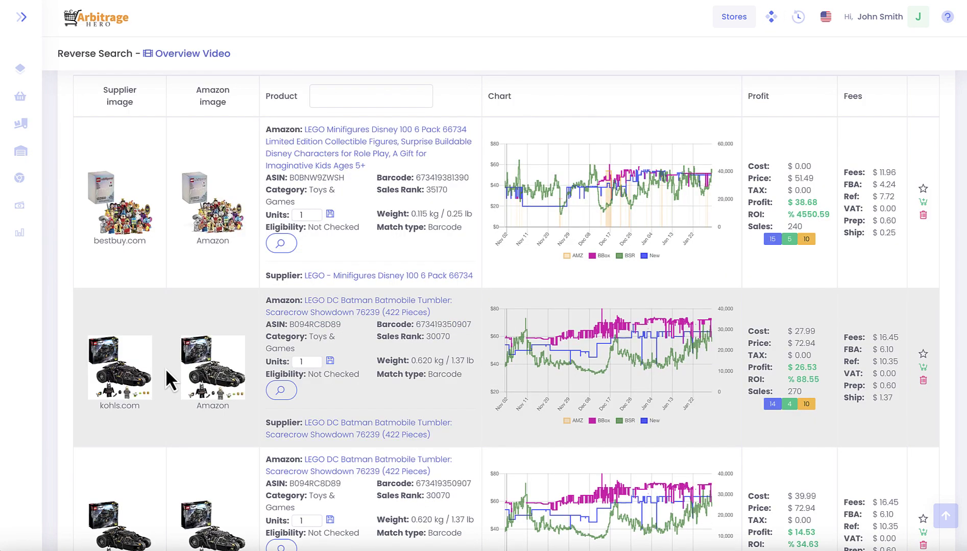
pyautogui.scroll(3, 138, 267)
pyautogui.scroll(3, 138, 272)
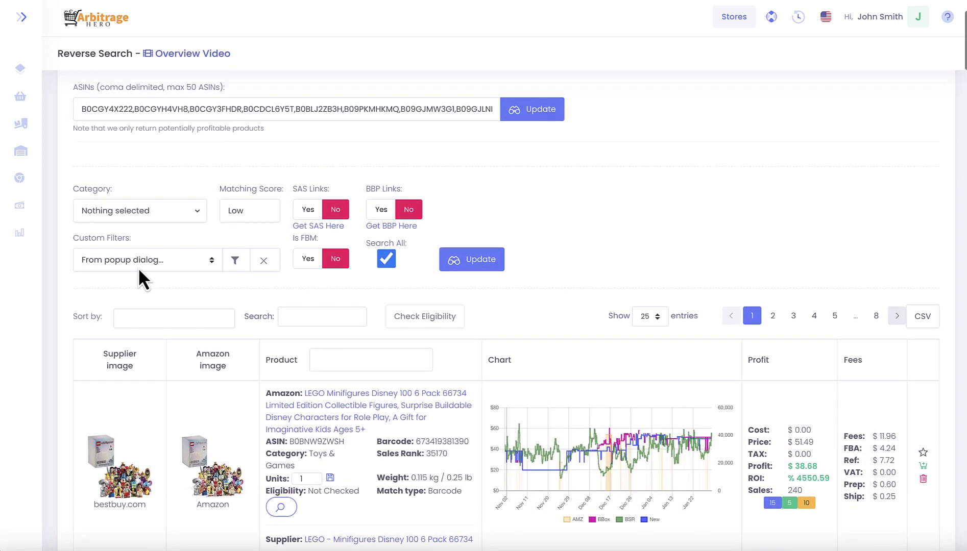
pyautogui.scroll(1, 141, 279)
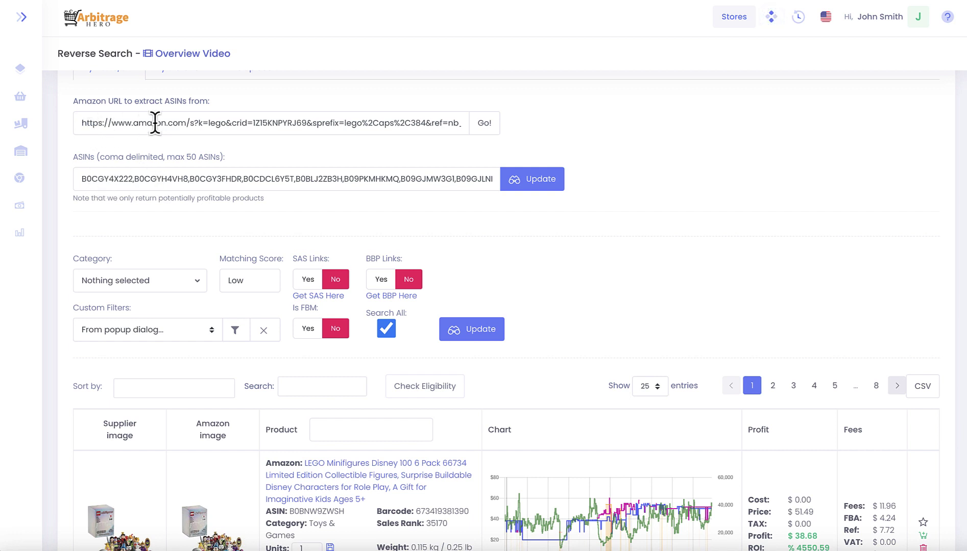
# Step: Switch to By Storefront and paste the competitor's ID into the Storefront Id field
pyautogui.scroll(1, 159, 122)
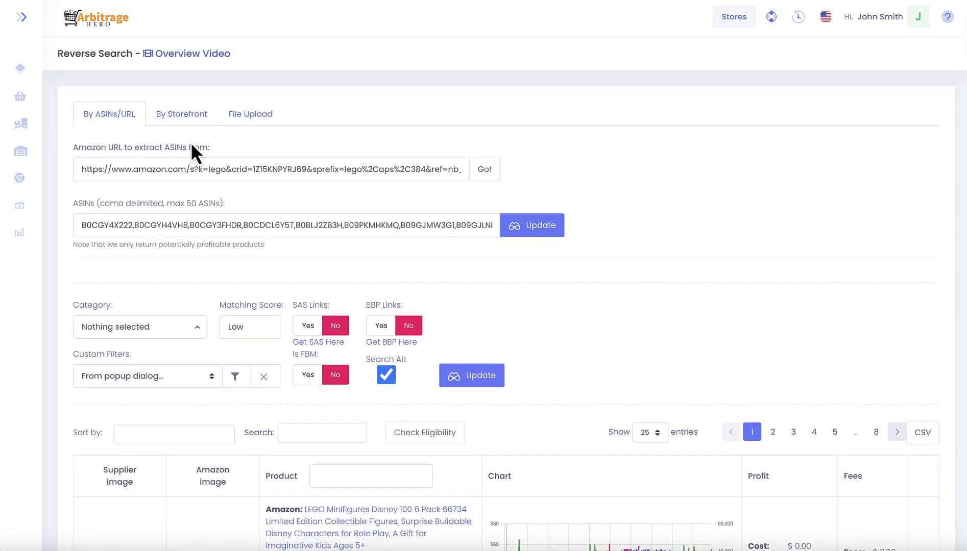
pyautogui.click(178, 117)
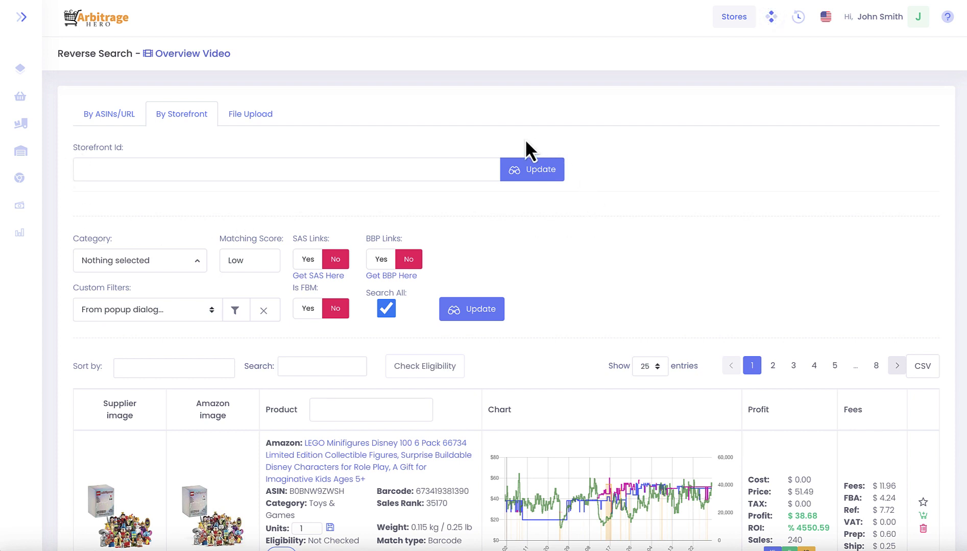
pyautogui.click(105, 172)
pyautogui.hotkey('ctrl', 'v')
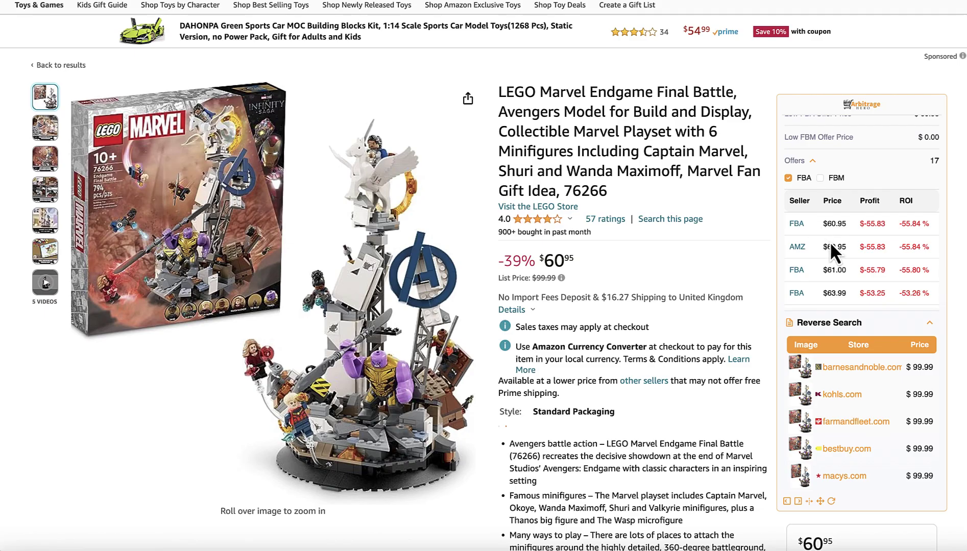
pyautogui.scroll(5, 829, 242)
pyautogui.scroll(3, 830, 242)
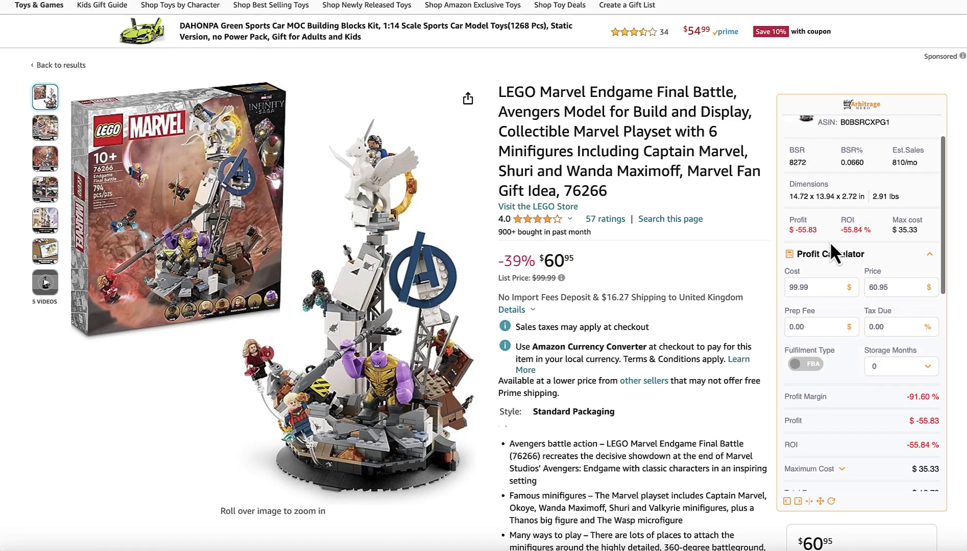
pyautogui.scroll(2, 829, 242)
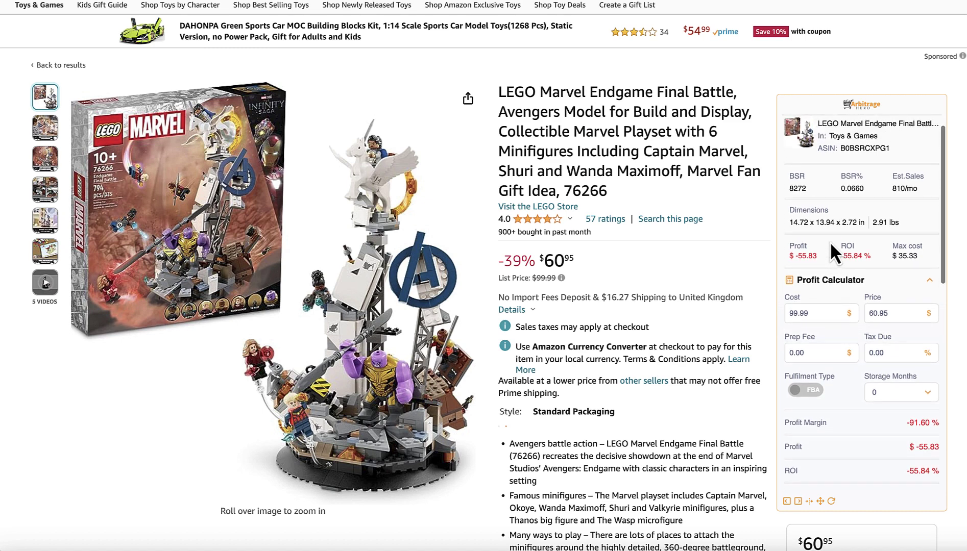
pyautogui.scroll(-5, 830, 242)
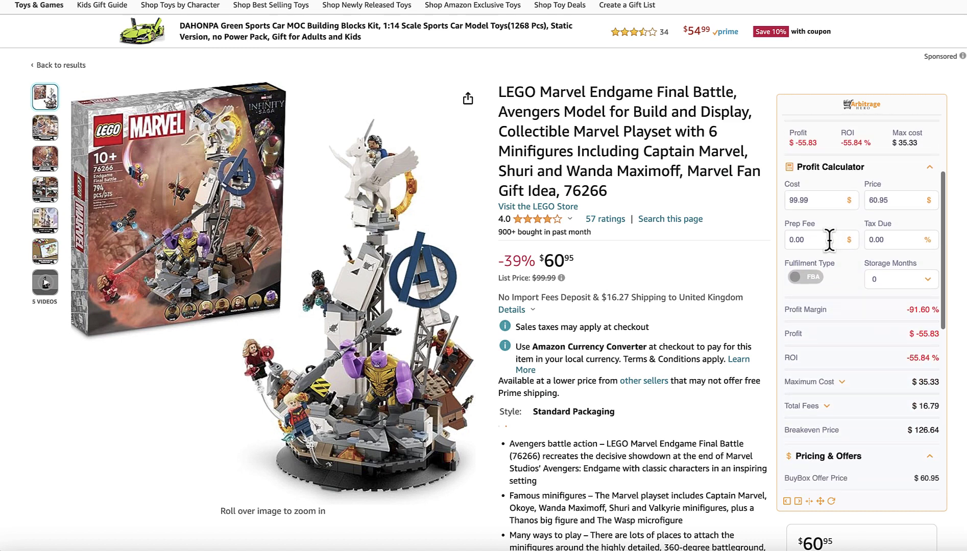
pyautogui.scroll(-3, 829, 242)
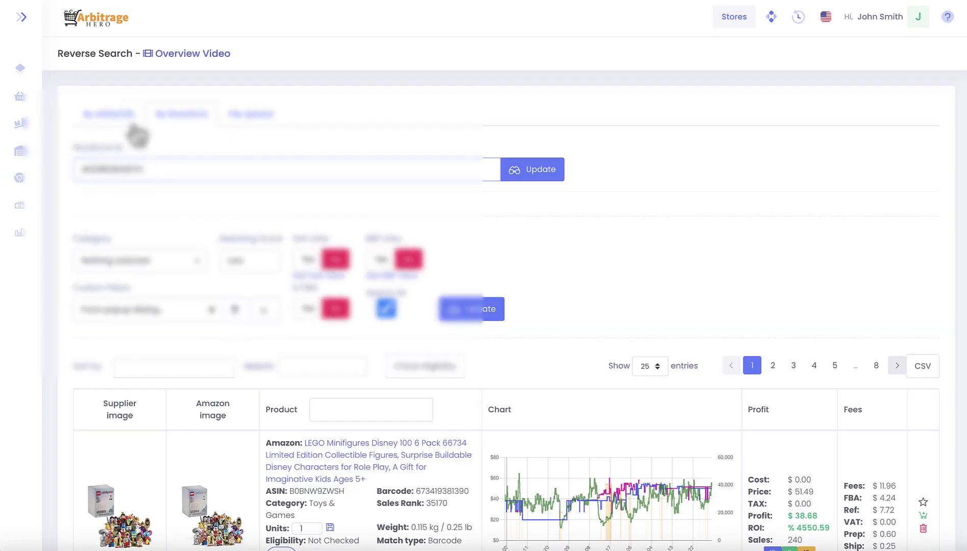
# Step: Paste the merchant-items URL into Storefront Id and trim it to the seller ID after 'me='
pyautogui.doubleClick(132, 169)
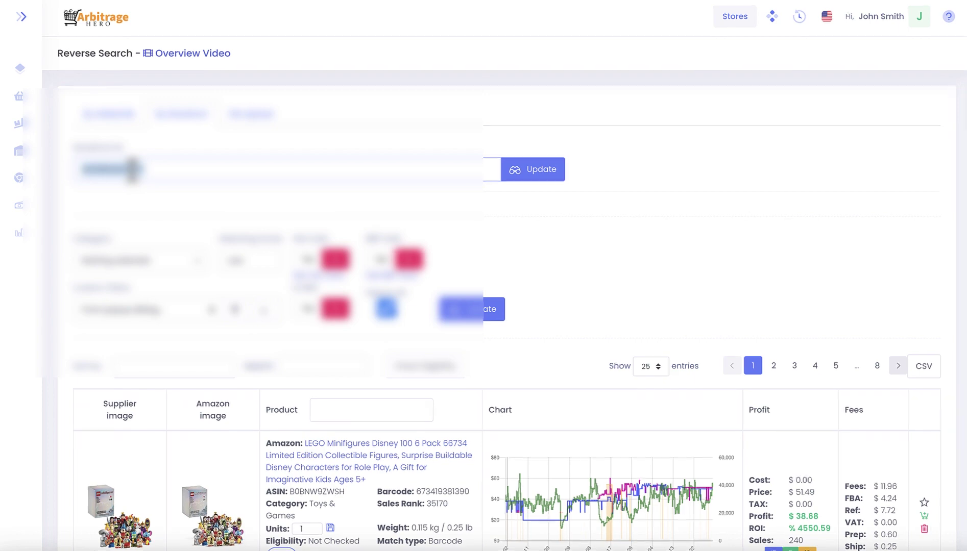
pyautogui.write('https://www.amazon.com/s?i=merchant-items&me=AE1Z8RQR42TFC&marketplaceID=ATVPDKIKX0DER')
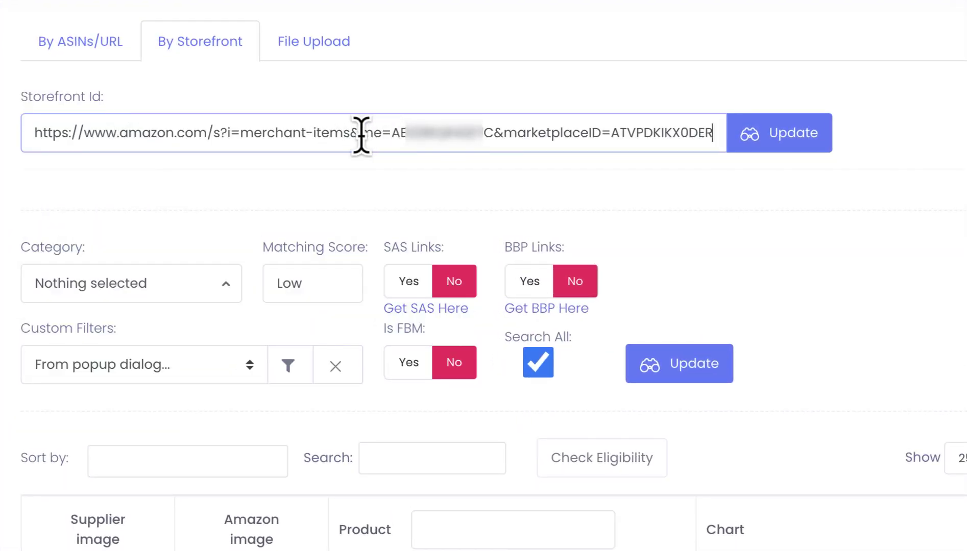
pyautogui.moveTo(361, 134); pyautogui.dragTo(382, 135)
pyautogui.click(392, 135)
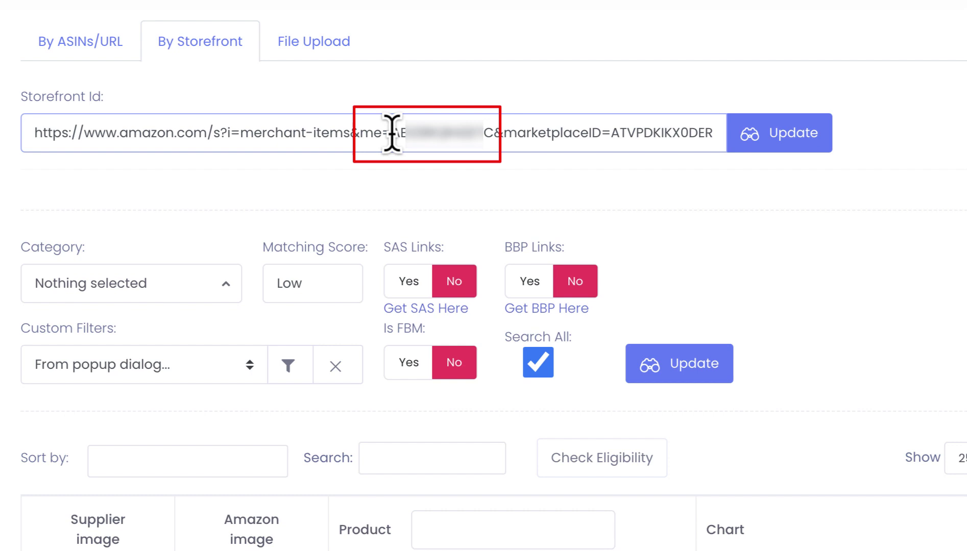
pyautogui.hotkey('shift', 'Home')
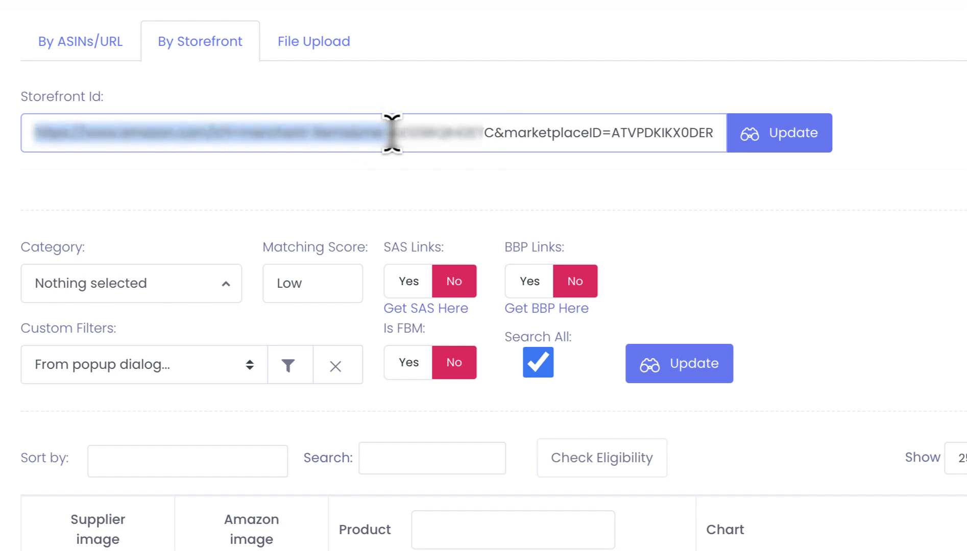
pyautogui.press('BackSpace')
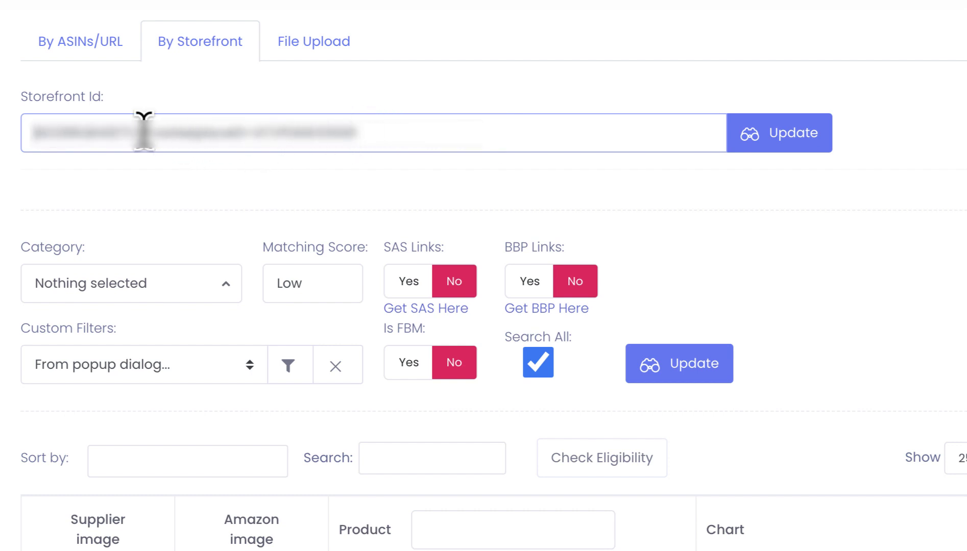
pyautogui.moveTo(137, 132); pyautogui.dragTo(470, 135)
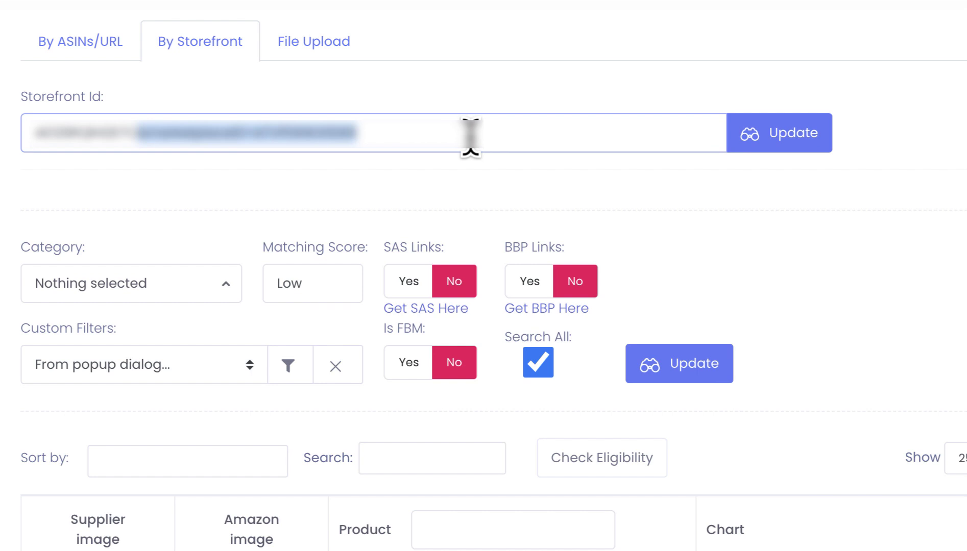
pyautogui.press('BackSpace')
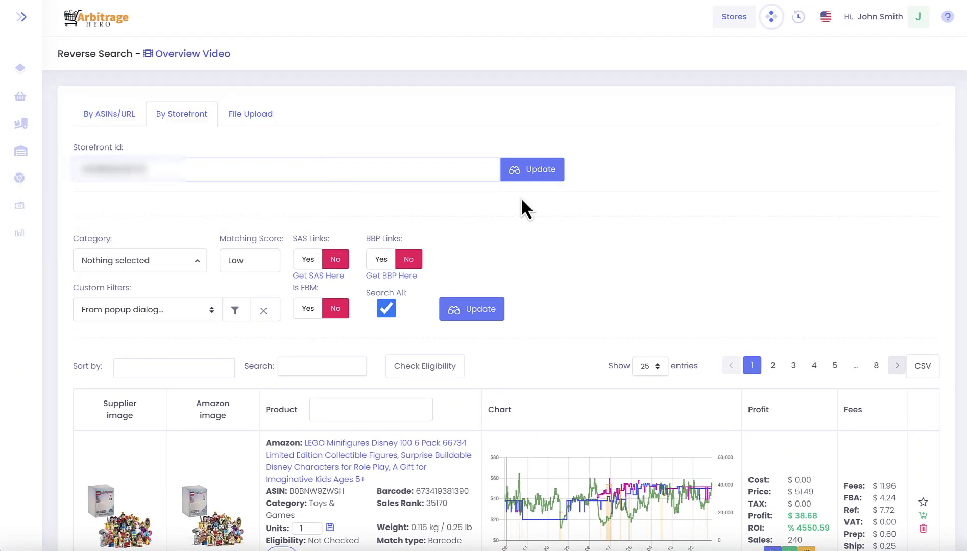
# Step: Run the storefront search and review its matches, from Halo: The Master Chief Collection to perfumes
pyautogui.click(535, 175)
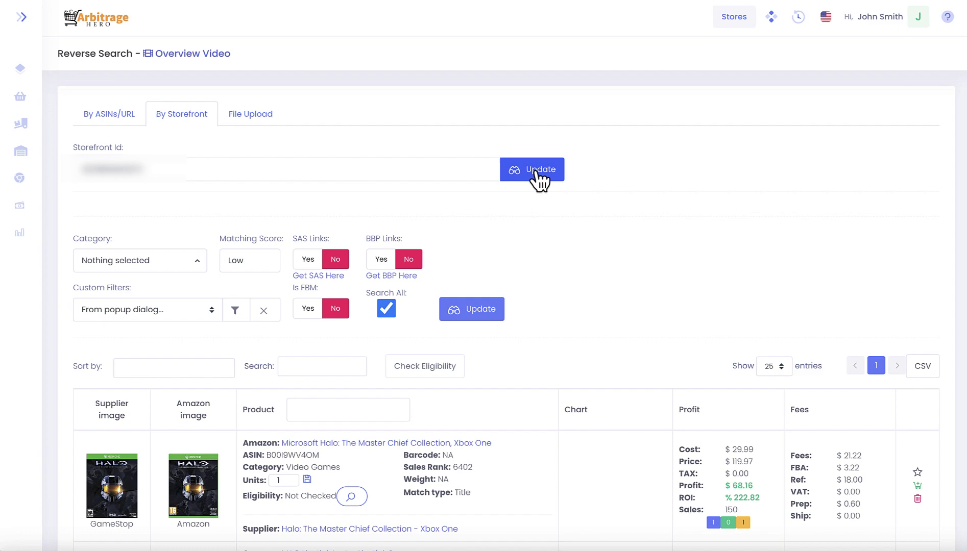
pyautogui.scroll(-3, 161, 283)
pyautogui.scroll(-2, 162, 288)
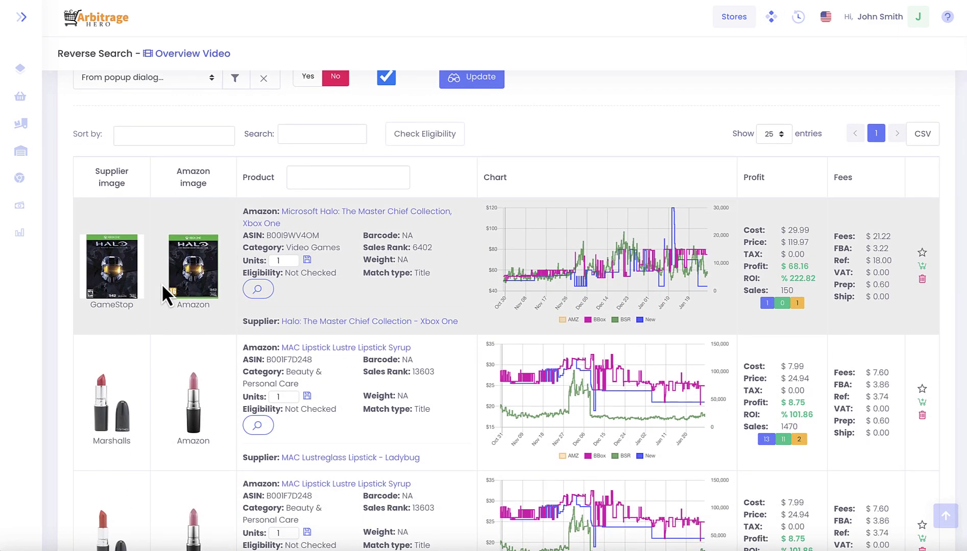
pyautogui.scroll(-1, 162, 288)
pyautogui.scroll(-2, 162, 284)
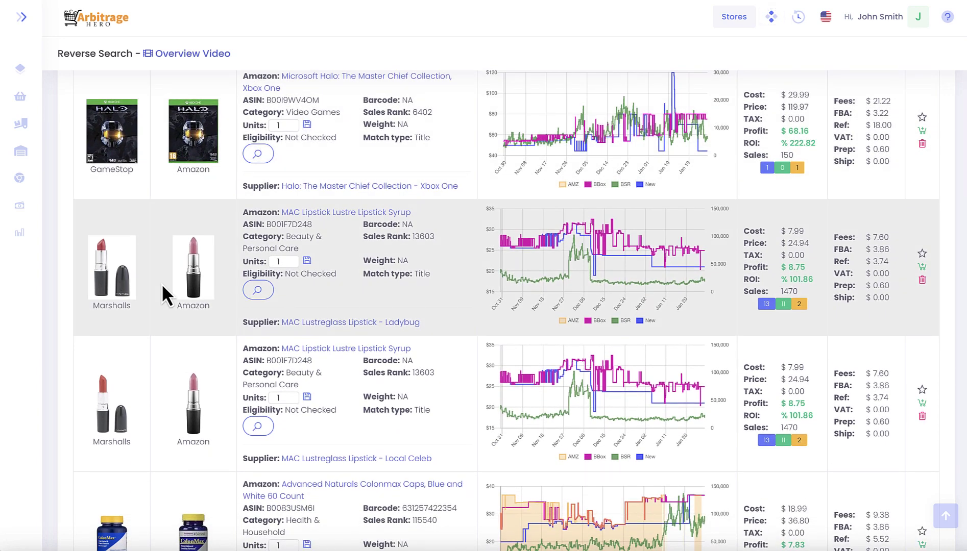
pyautogui.scroll(-2, 162, 283)
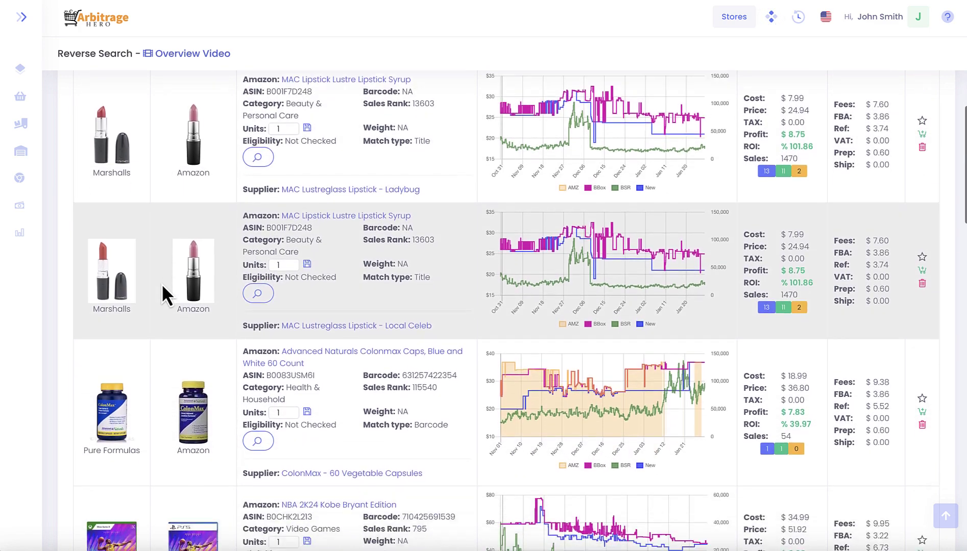
pyautogui.scroll(-1, 162, 284)
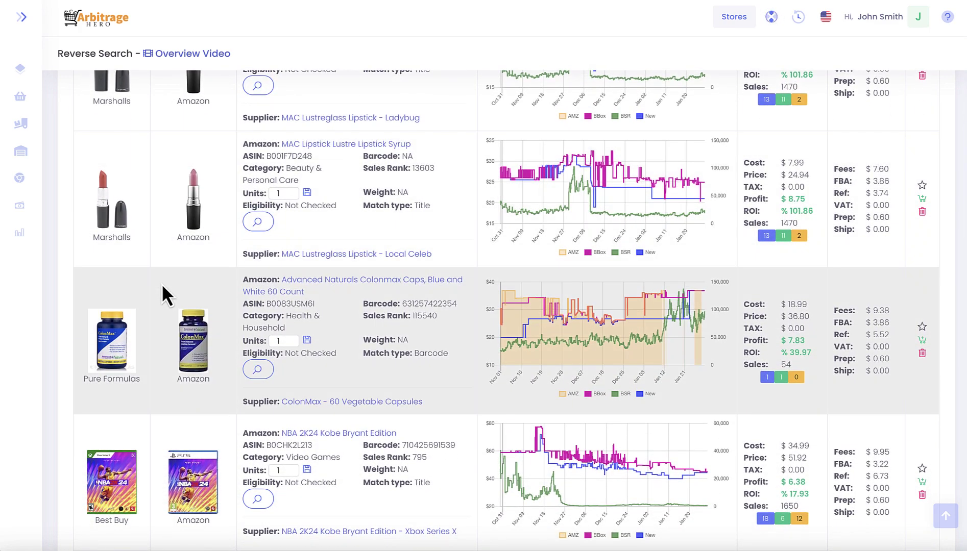
pyautogui.scroll(-2, 162, 284)
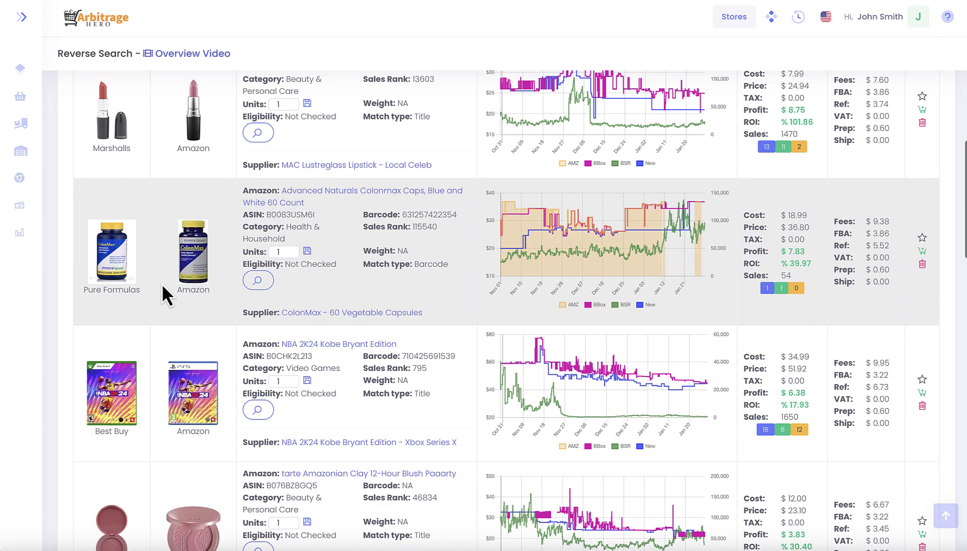
pyautogui.scroll(-5, 162, 283)
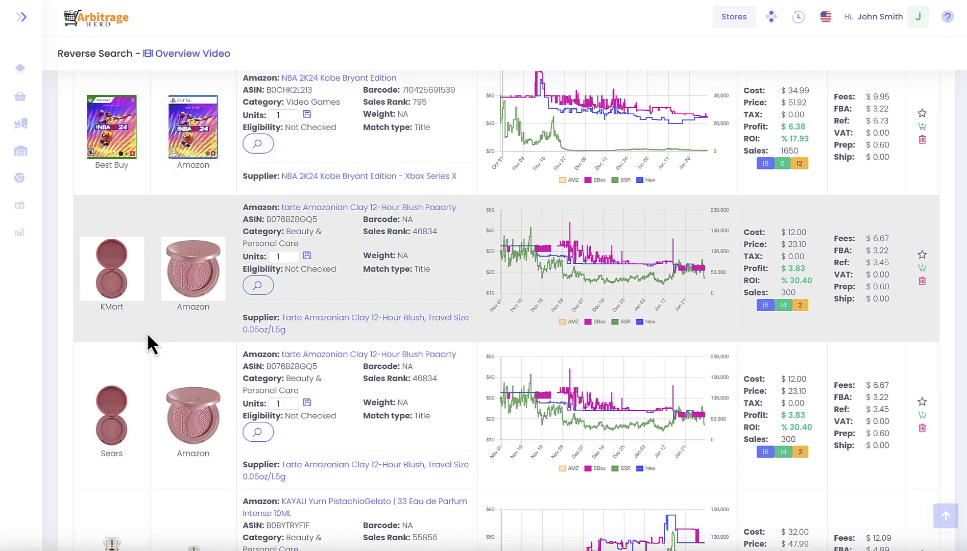
pyautogui.scroll(-4, 148, 334)
pyautogui.scroll(-3, 147, 333)
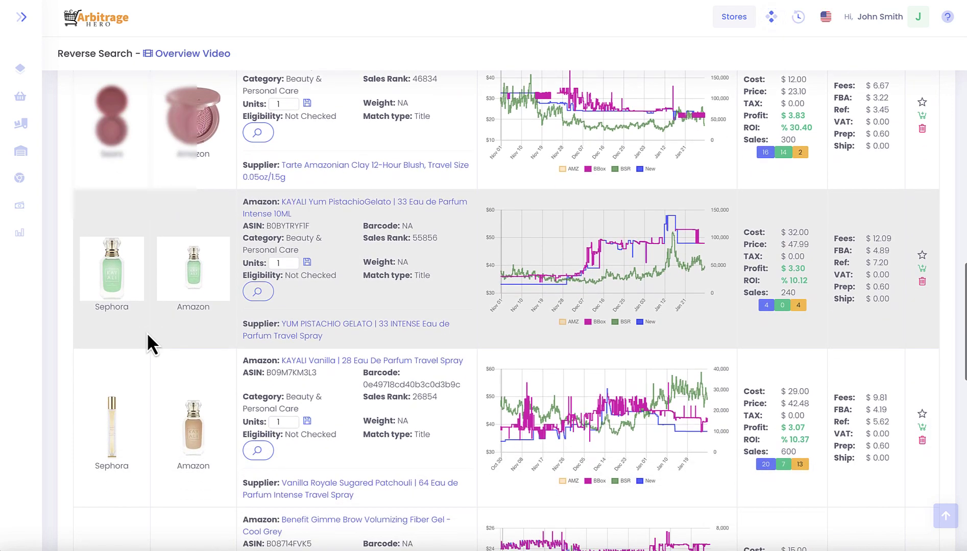
pyautogui.press('Home')
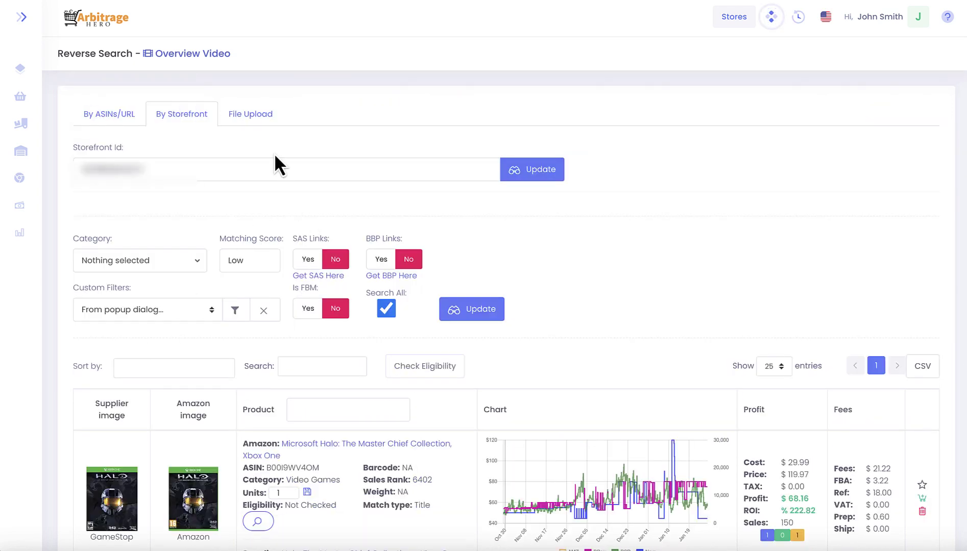
# Step: Switch to File Upload search and bring up the Upload Spreadsheet window
pyautogui.click(251, 120)
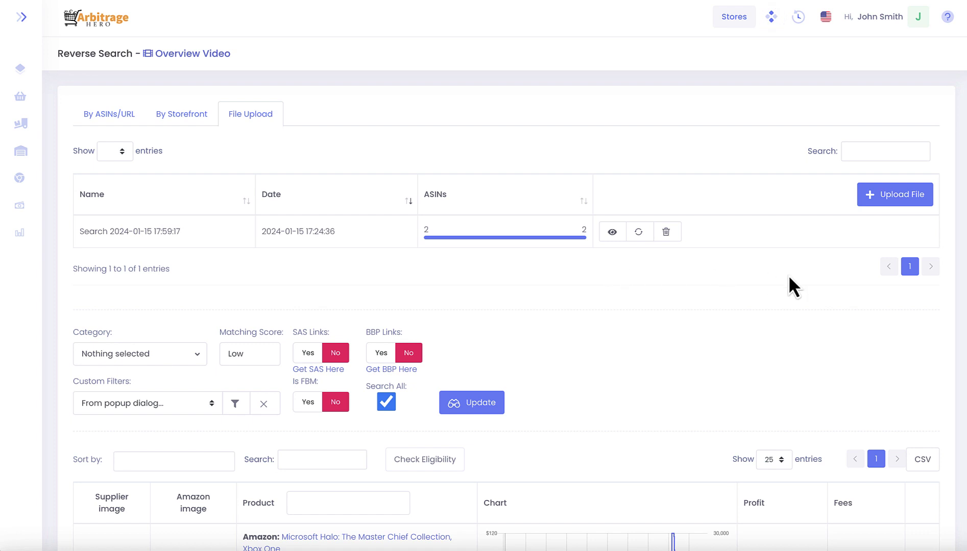
pyautogui.click(893, 202)
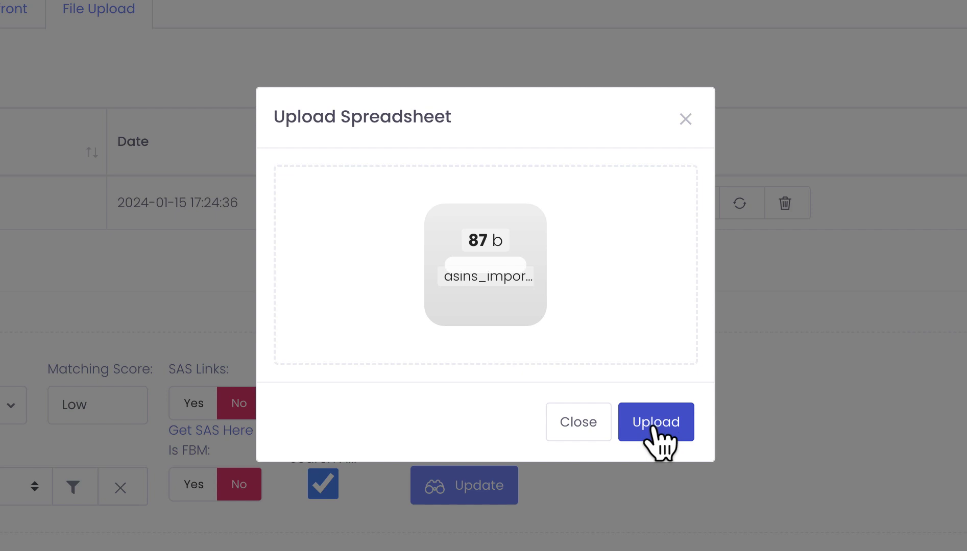
# Step: Upload the ASIN CSV as search 'Test Upload' with ASIN column 'asin', and analyze its ASINs
pyautogui.click(655, 431)
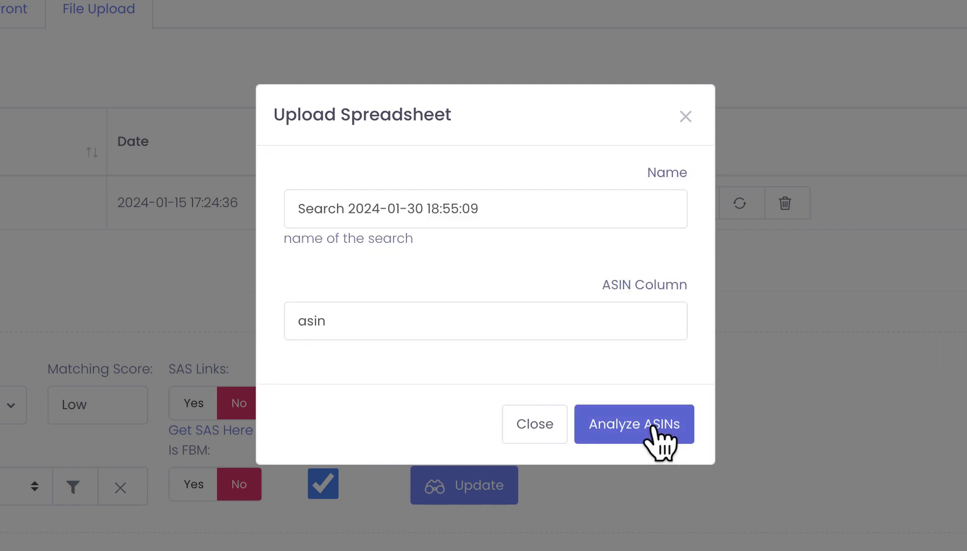
pyautogui.click(494, 210)
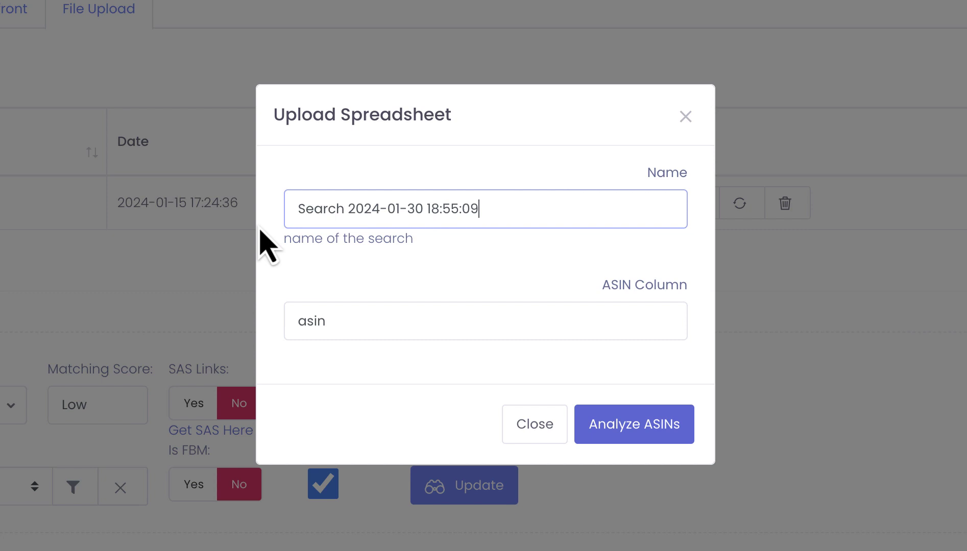
pyautogui.hotkey('ctrl', 'a')
pyautogui.write('Test Upload')
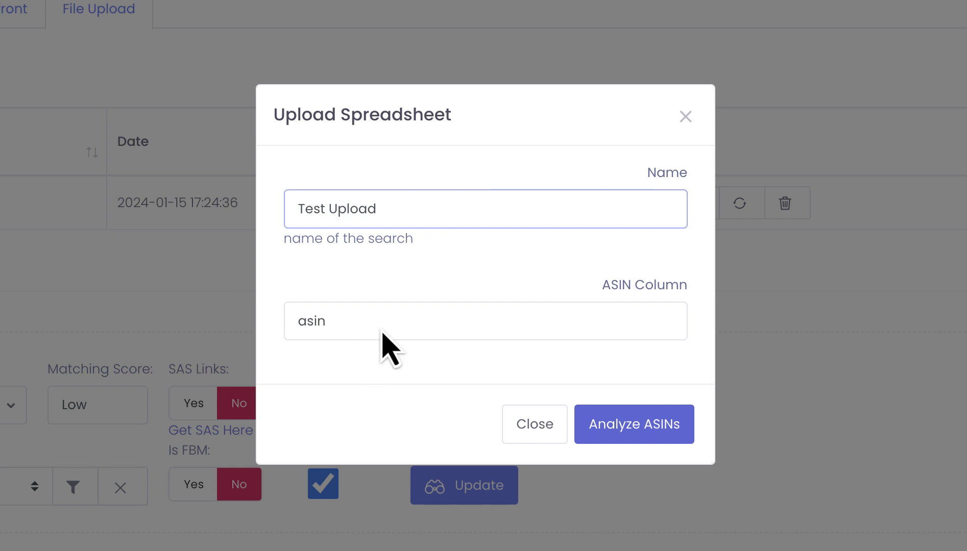
pyautogui.click(383, 334)
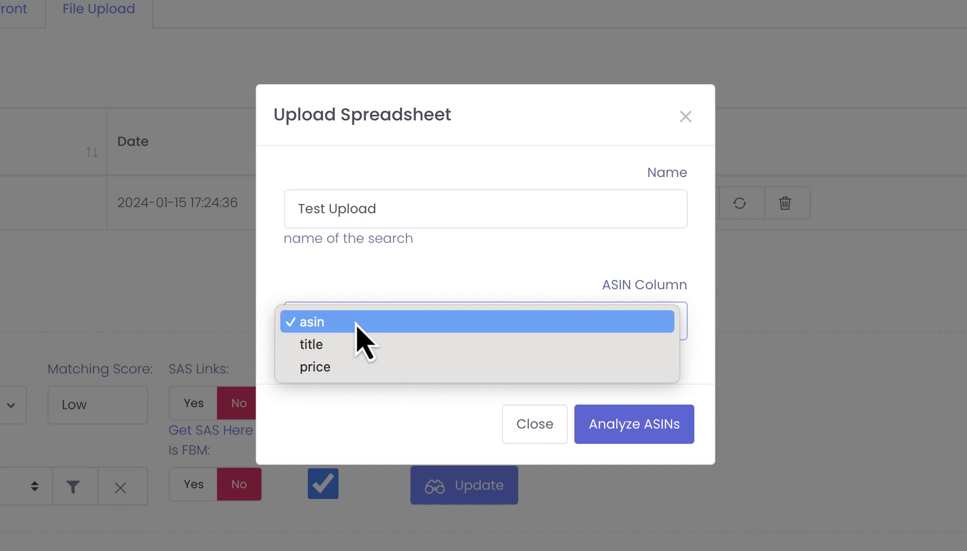
pyautogui.click(356, 324)
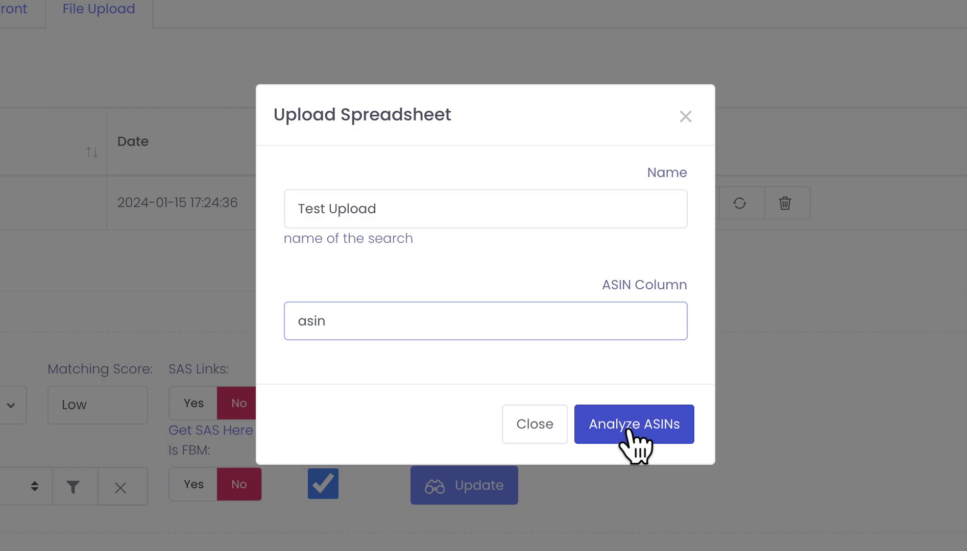
pyautogui.click(630, 431)
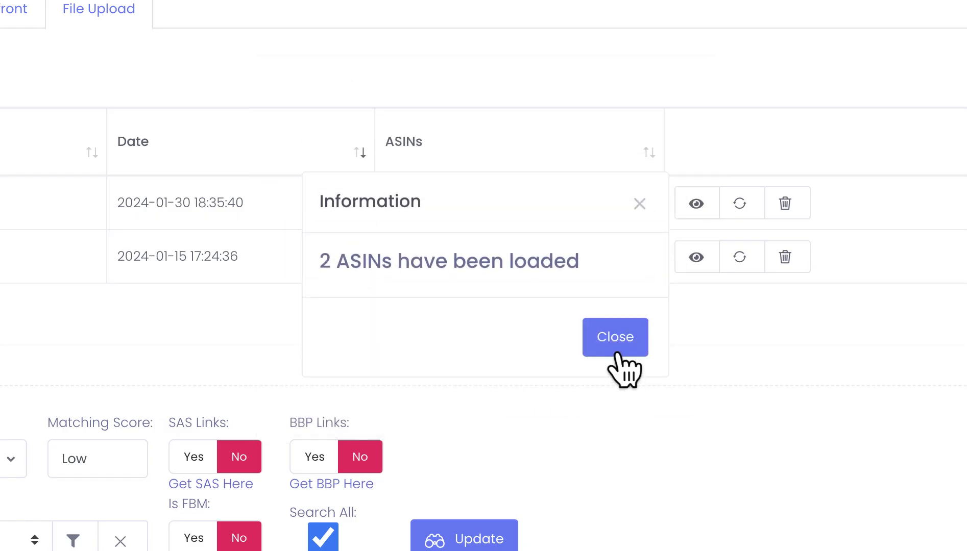
# Step: Close the ASINs-loaded Information notice to view Test Upload in the uploads table
pyautogui.click(617, 353)
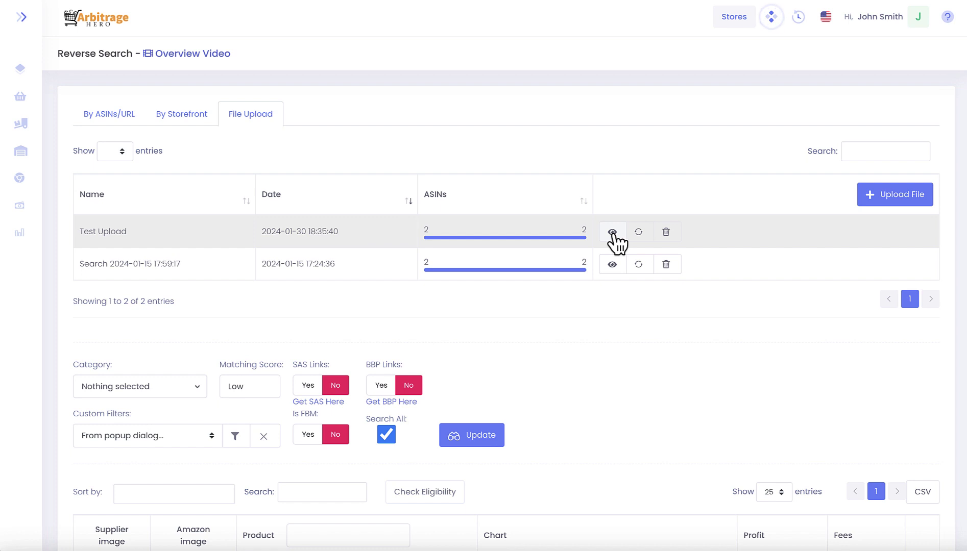
# Step: View the Test Upload results: a Satco 10 Watt candelabra bulb from 1000bulbs.com, $1.14 profit, 40.86% ROI
pyautogui.click(612, 232)
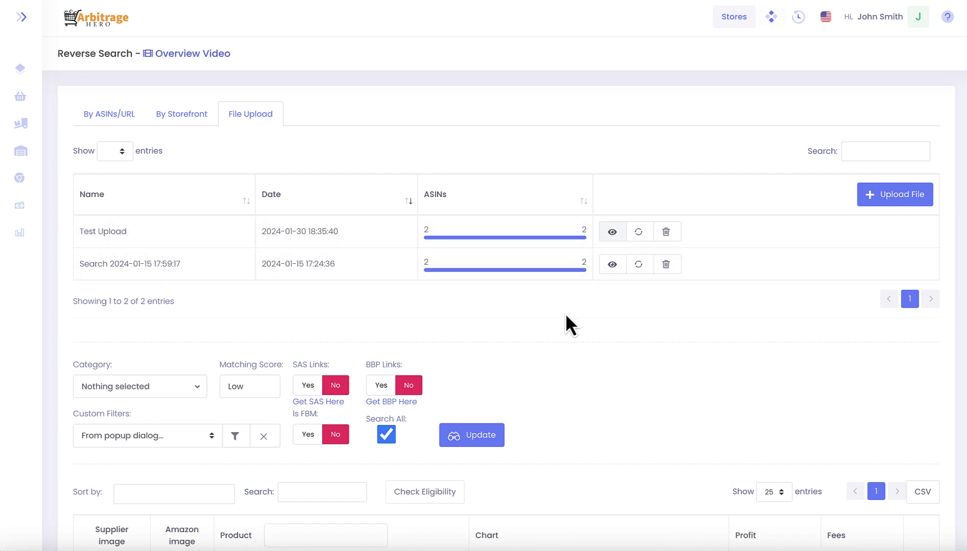
pyautogui.scroll(-5, 532, 349)
pyautogui.scroll(-1, 532, 346)
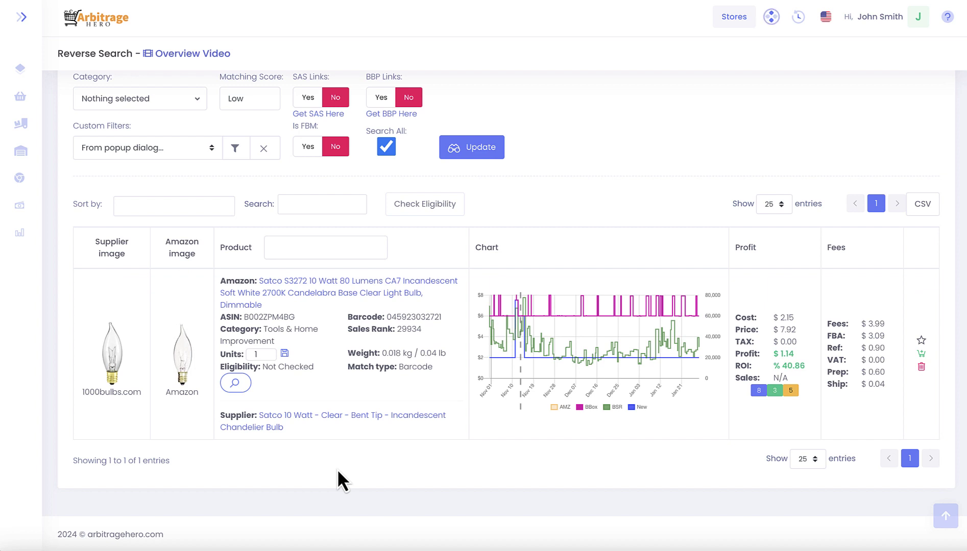